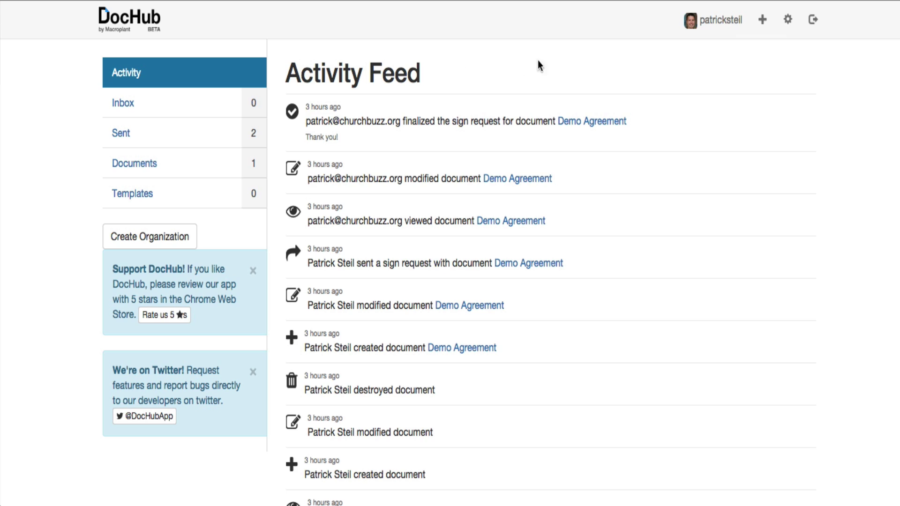
Start a new sign request from the Add New menu.
left_click(762, 23)
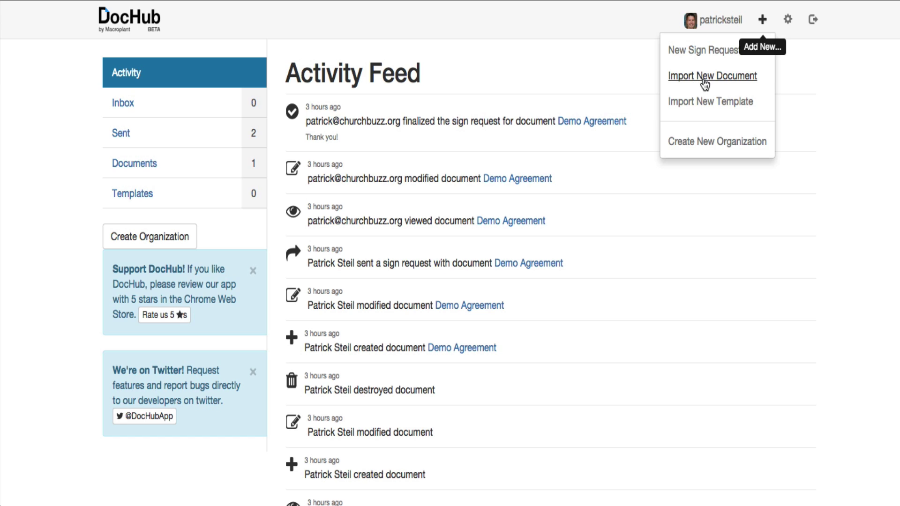
left_click(709, 53)
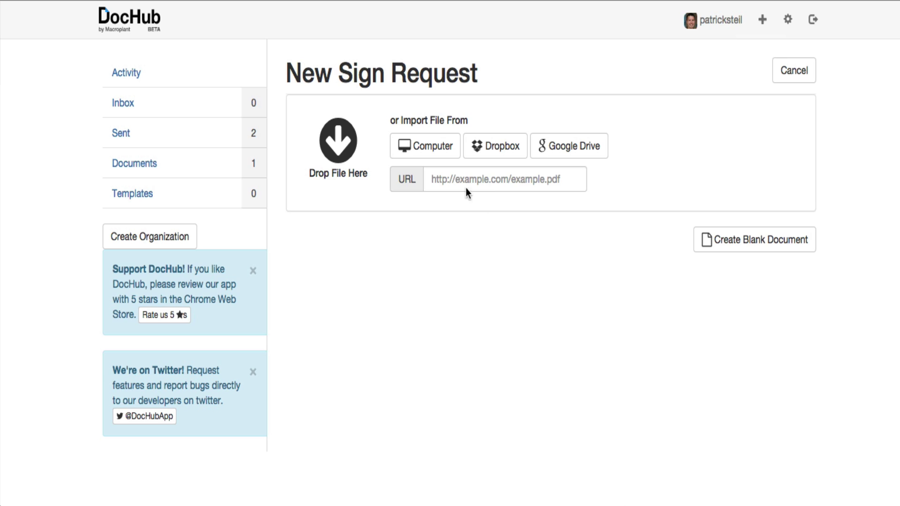
Import the one-page Demo Agreement (21.19 kB) from Google Drive.
left_click(576, 151)
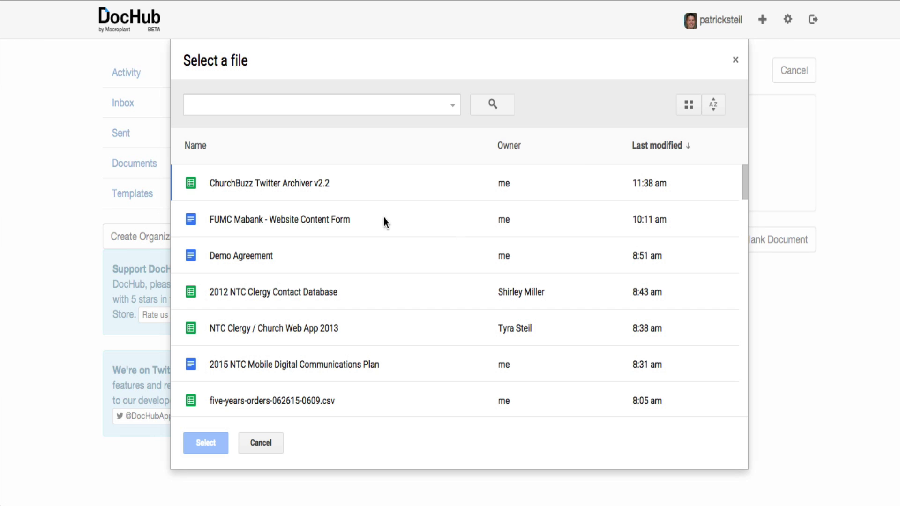
double_click(235, 256)
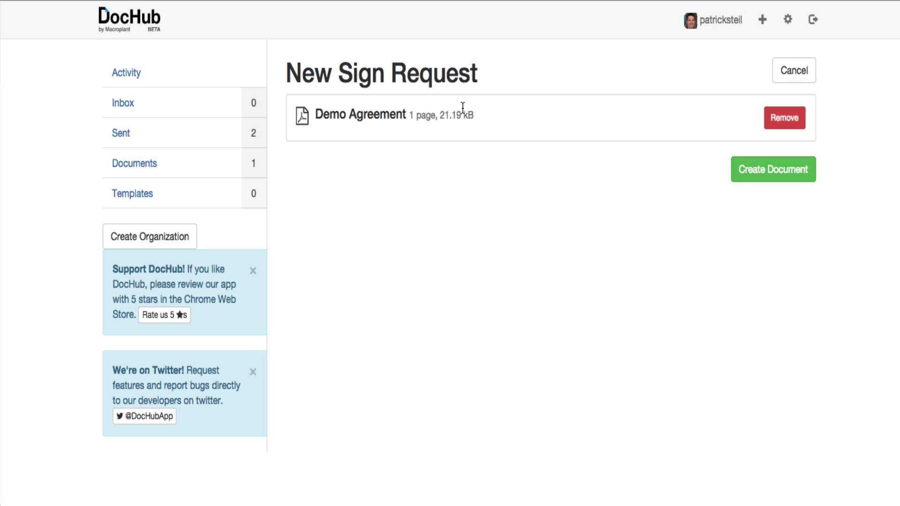
Create the document and add the signer's e-mail as a sign request recipient.
left_click(769, 175)
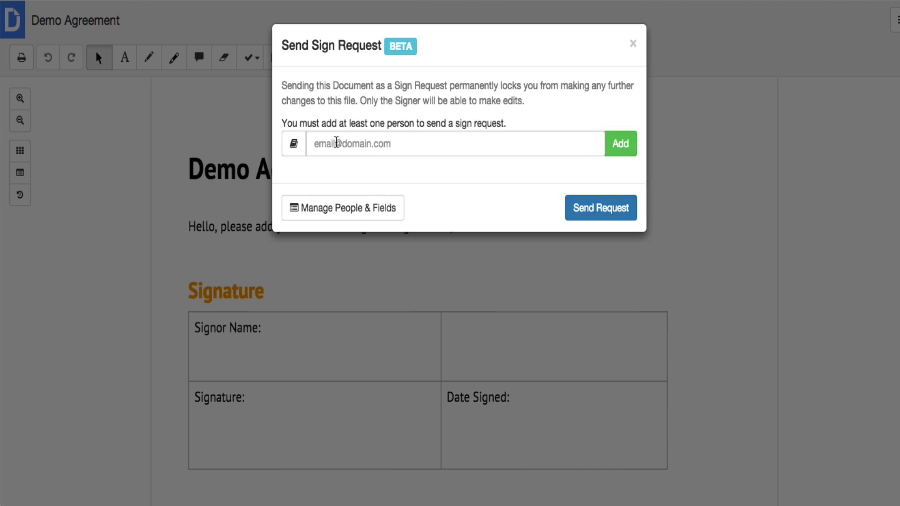
left_click(388, 145)
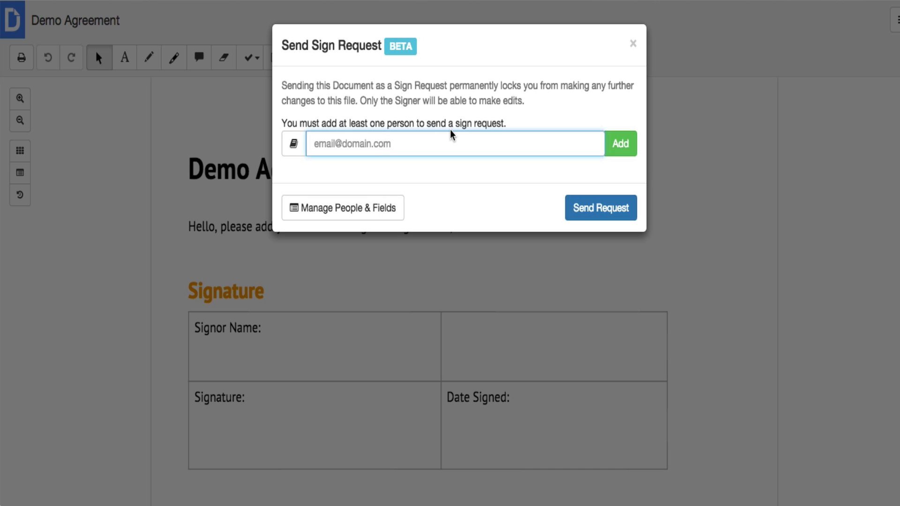
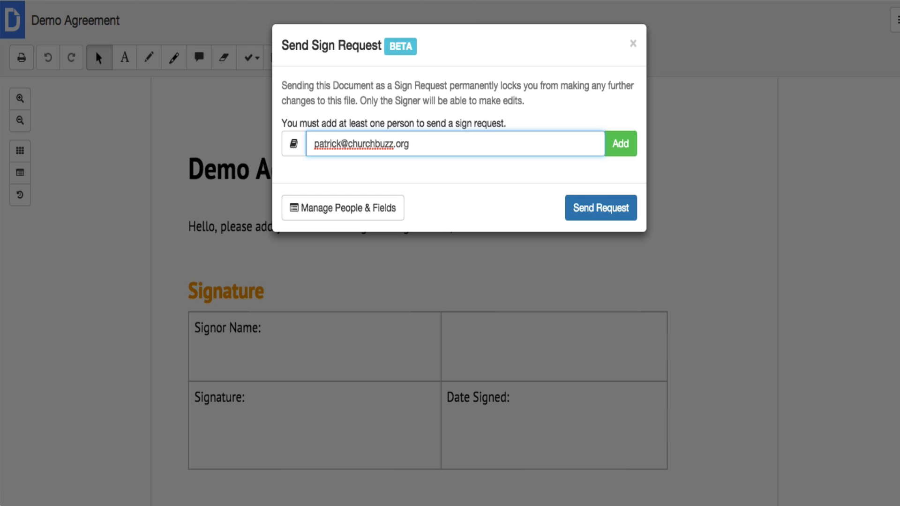
left_click(621, 145)
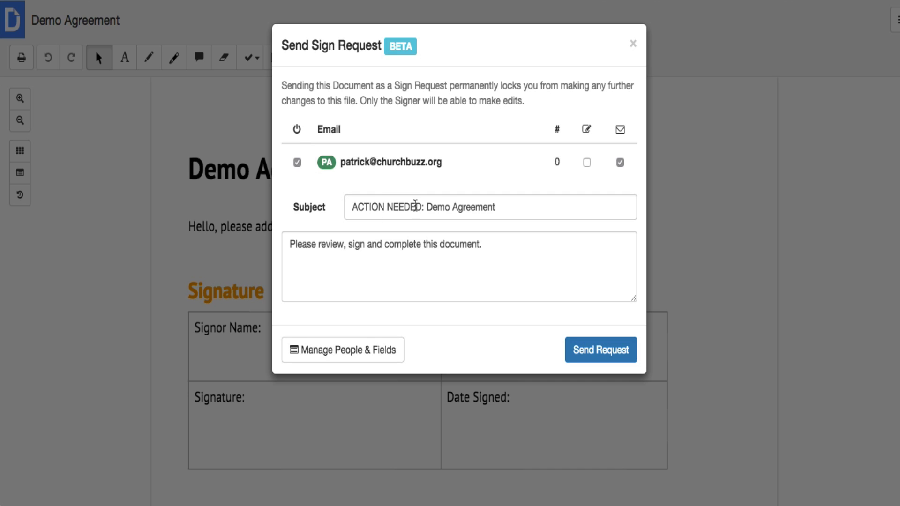
left_click(522, 239)
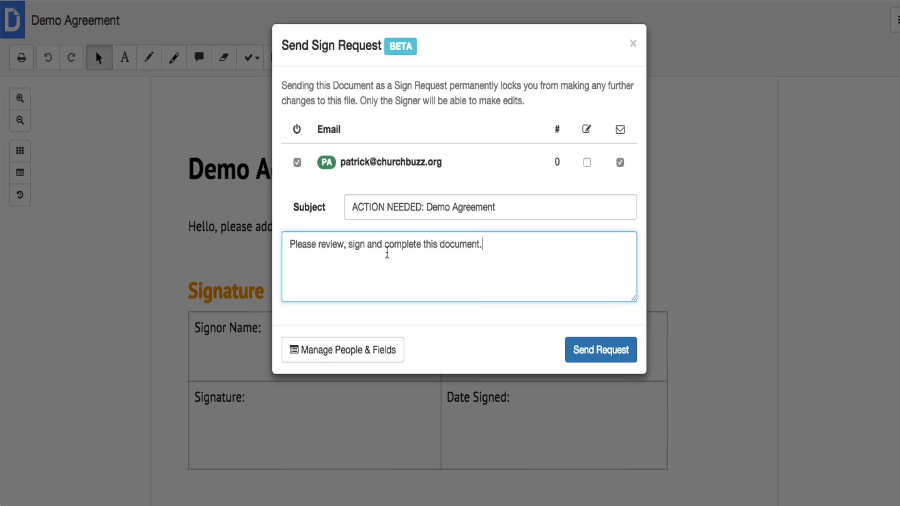
Switch to Manage People & Fields and view the signer under People.
left_click(354, 353)
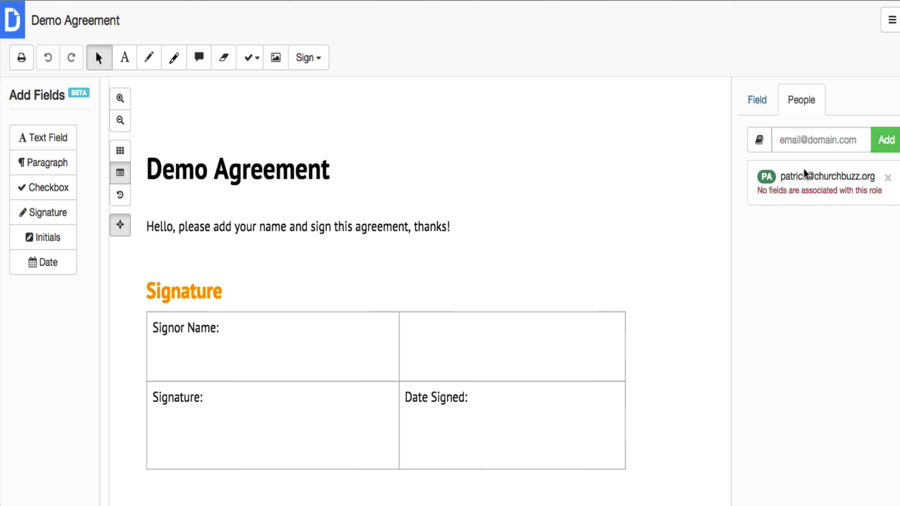
left_click(802, 140)
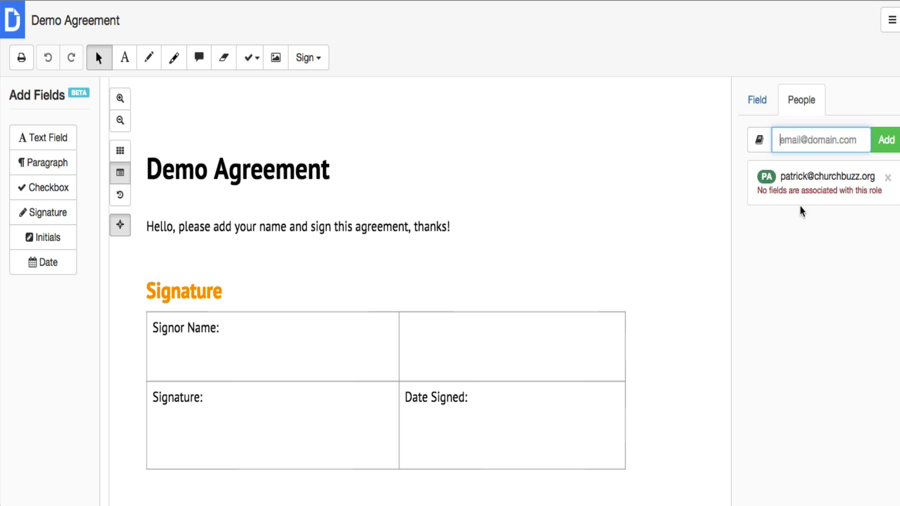
left_click(808, 186)
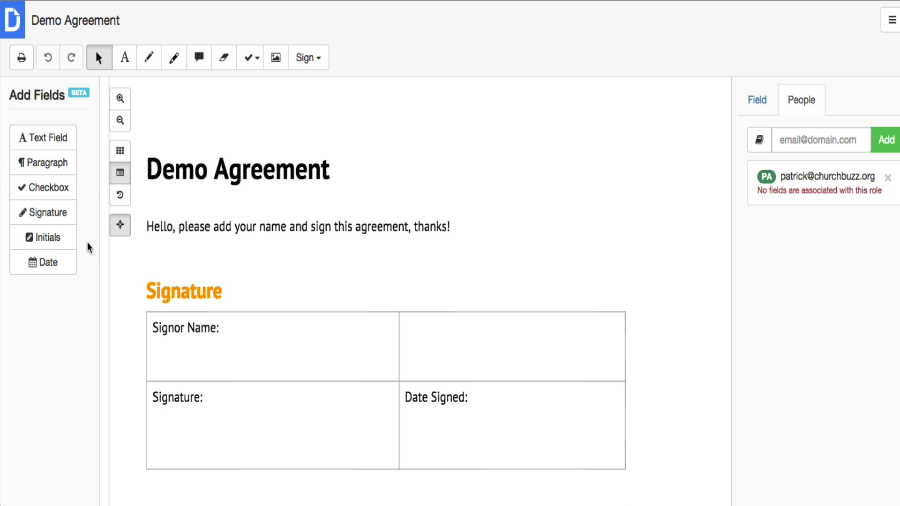
Place a widened required 'Name' text field in the Signor Name cell, assigned to the signer.
left_click(51, 141)
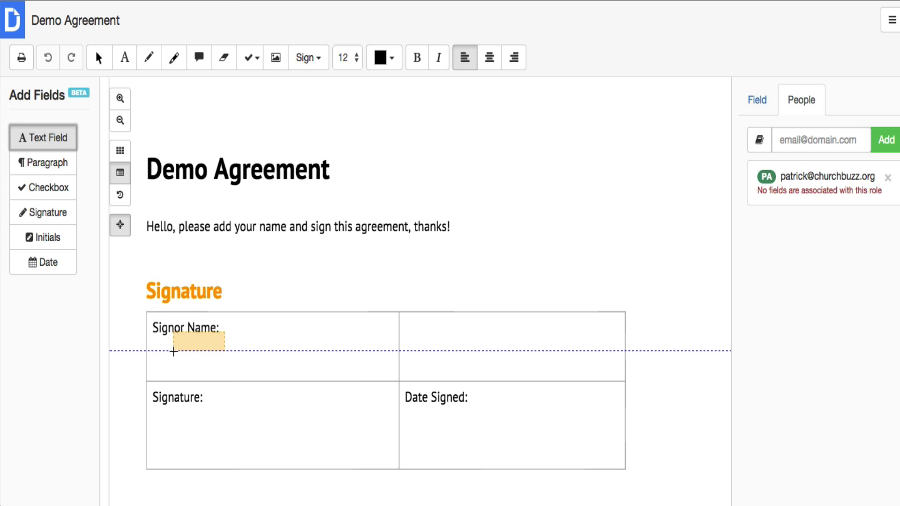
left_click(170, 366)
left_click_drag(217, 357, 362, 349)
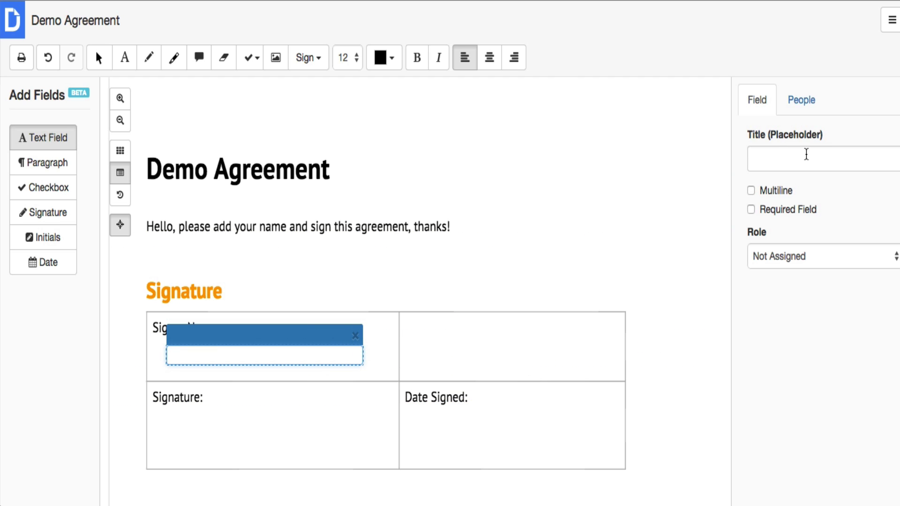
left_click(806, 155)
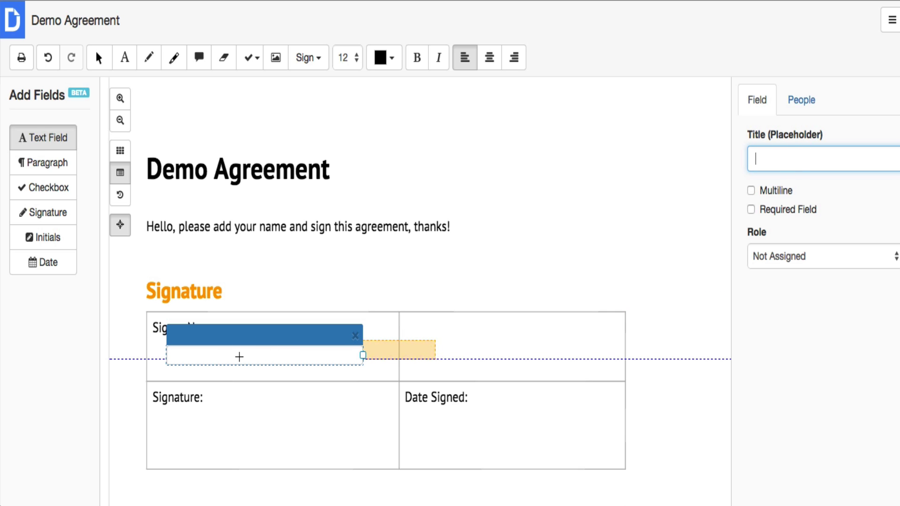
type("Name")
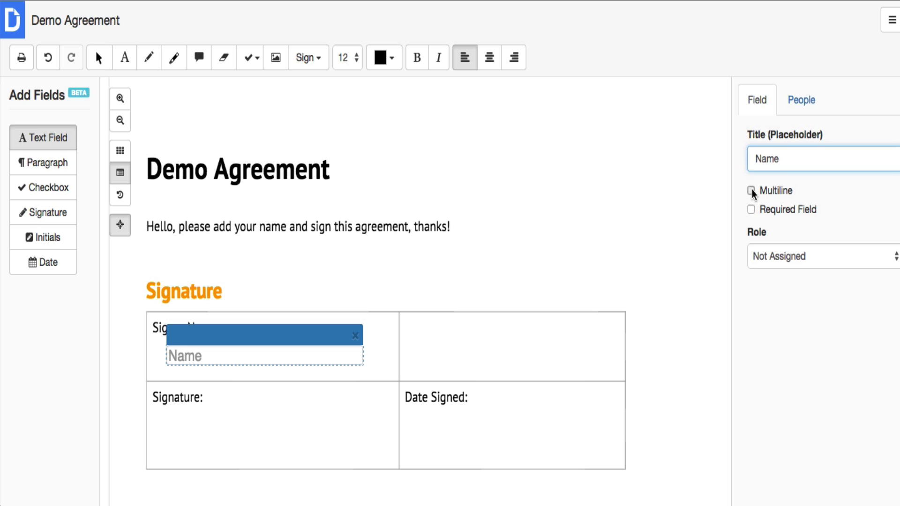
left_click(752, 191)
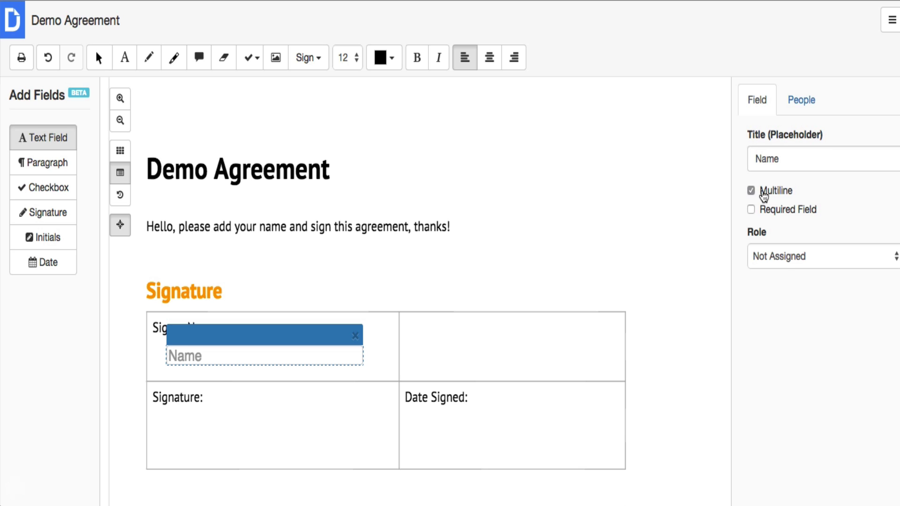
left_click(752, 190)
left_click(751, 209)
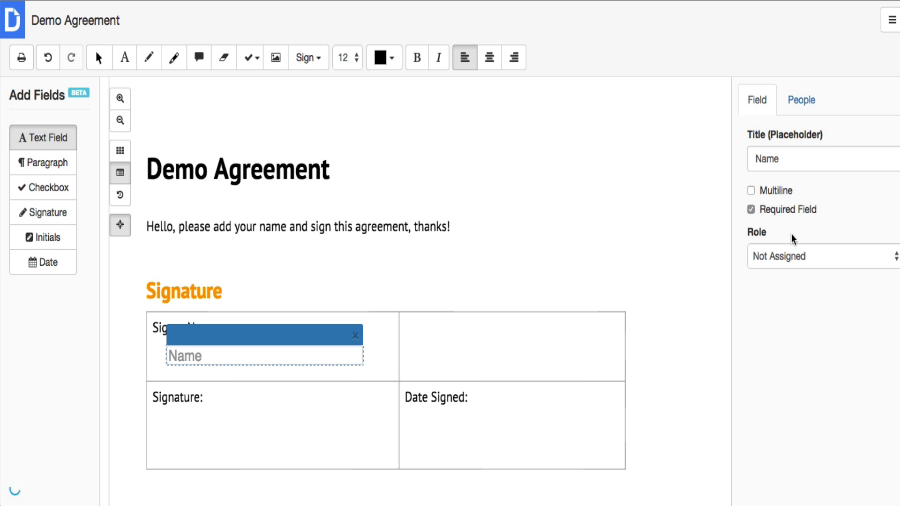
left_click(798, 257)
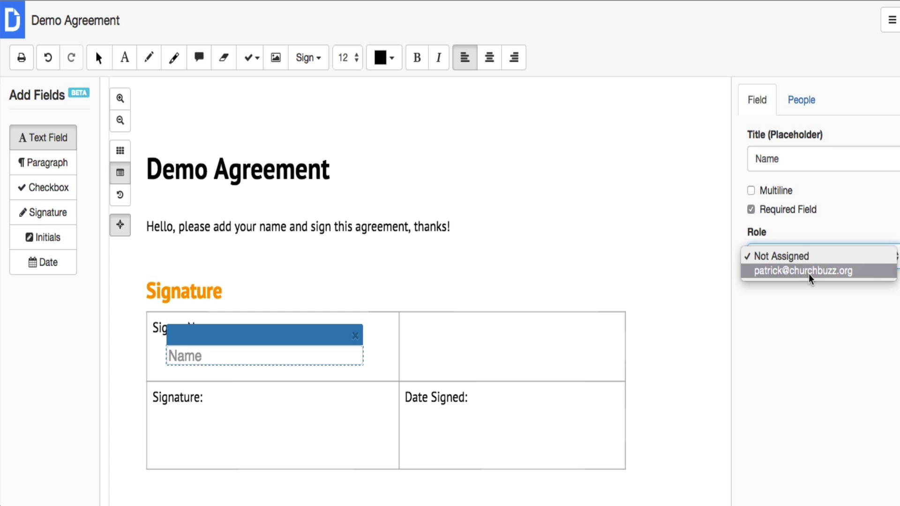
left_click(810, 272)
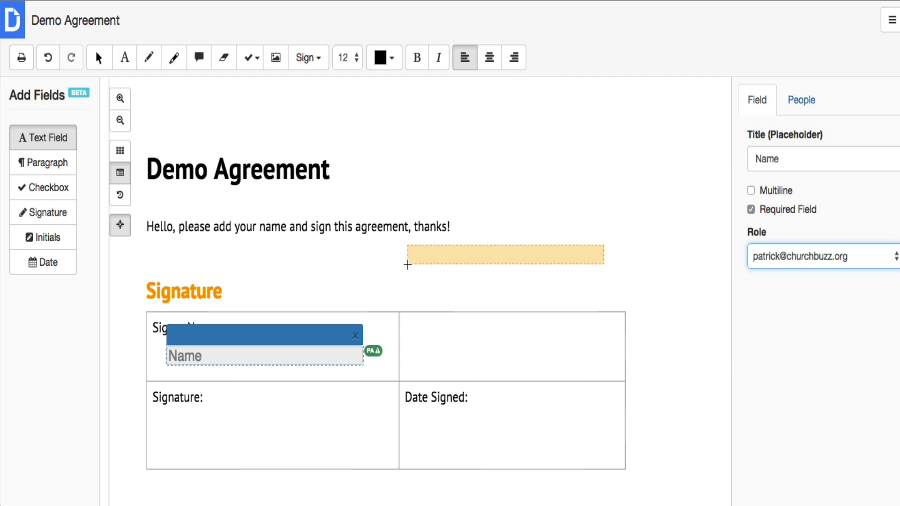
Add a required signature field in the Signature cell, assigned to the signer.
left_click(57, 213)
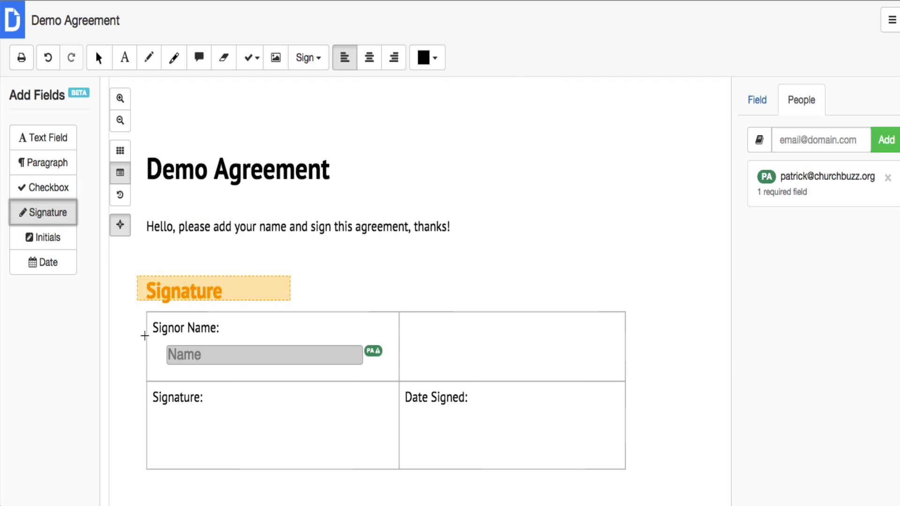
left_click(168, 450)
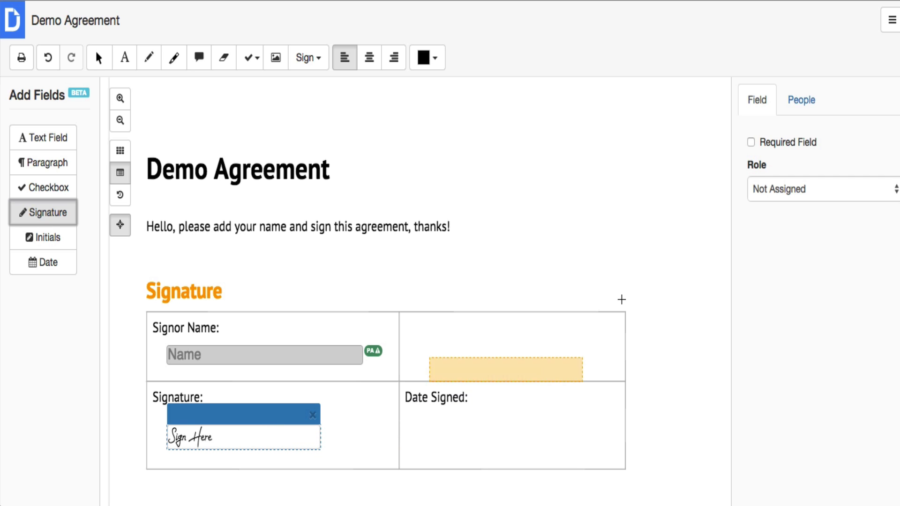
left_click(780, 193)
left_click(778, 204)
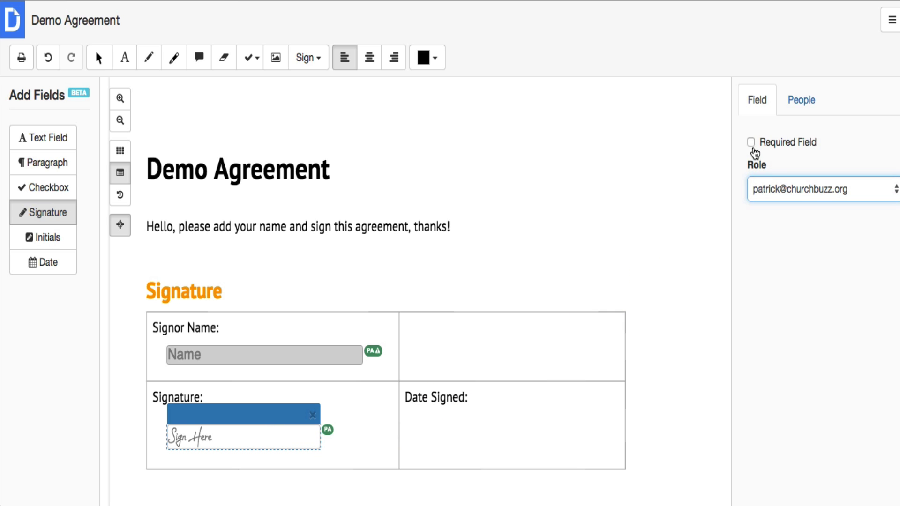
left_click(751, 143)
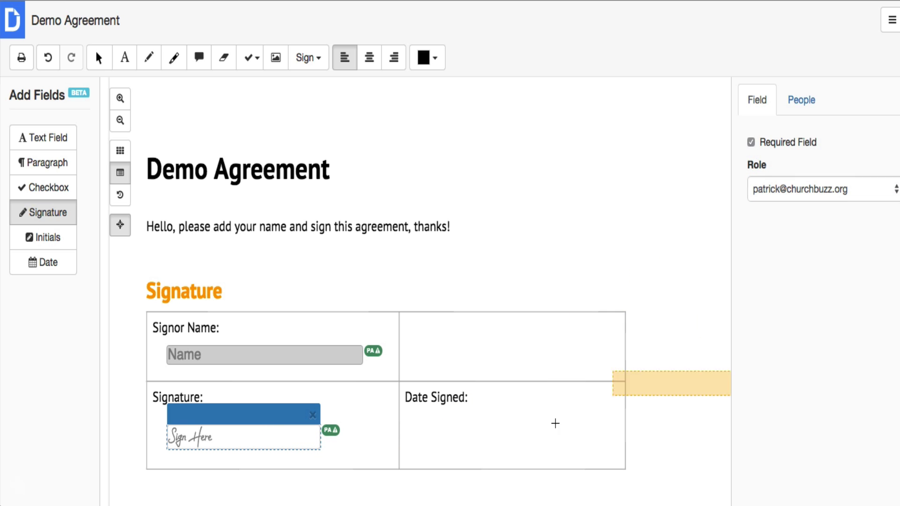
Add an MM/DD/YY auto-date field in the Date Signed cell, assigned to the signer.
left_click(45, 263)
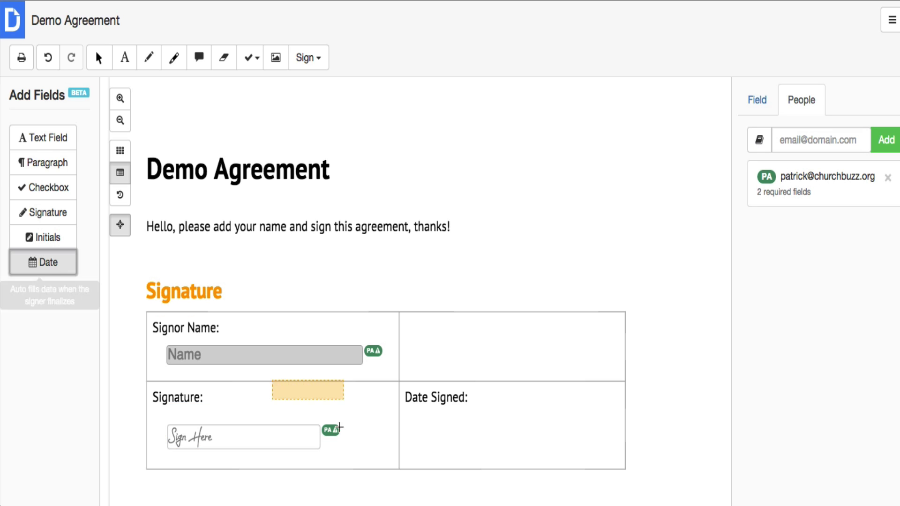
left_click(420, 439)
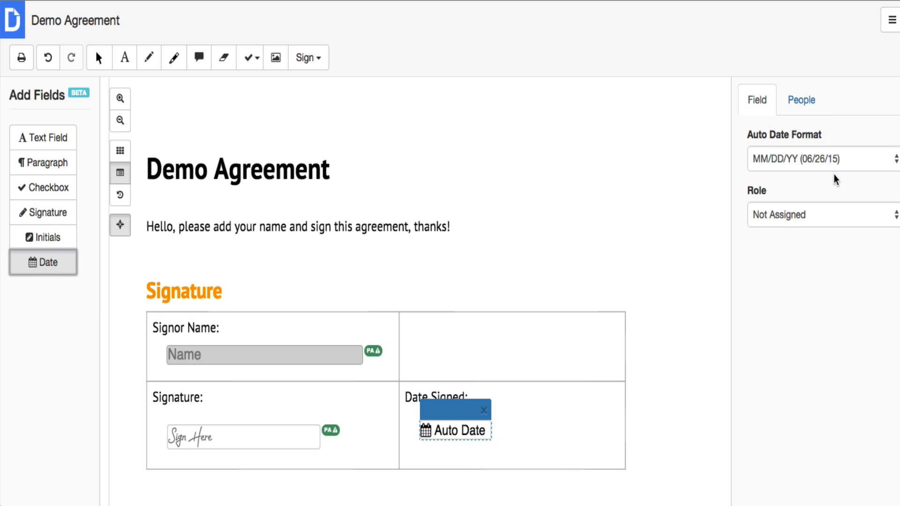
left_click(807, 161)
left_click(807, 162)
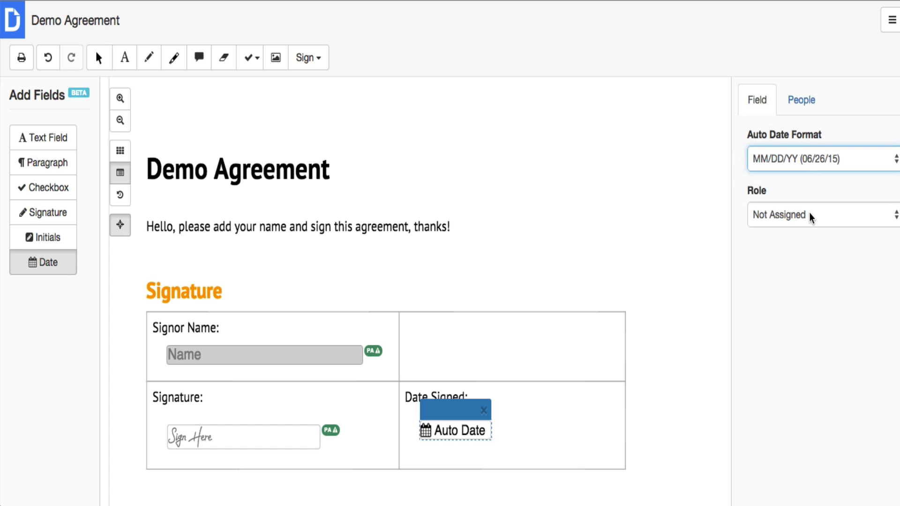
left_click(809, 215)
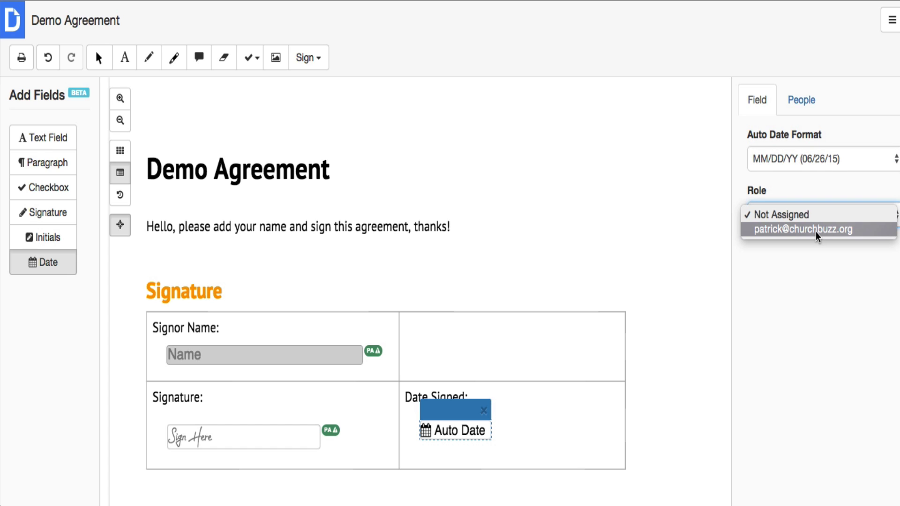
left_click(816, 231)
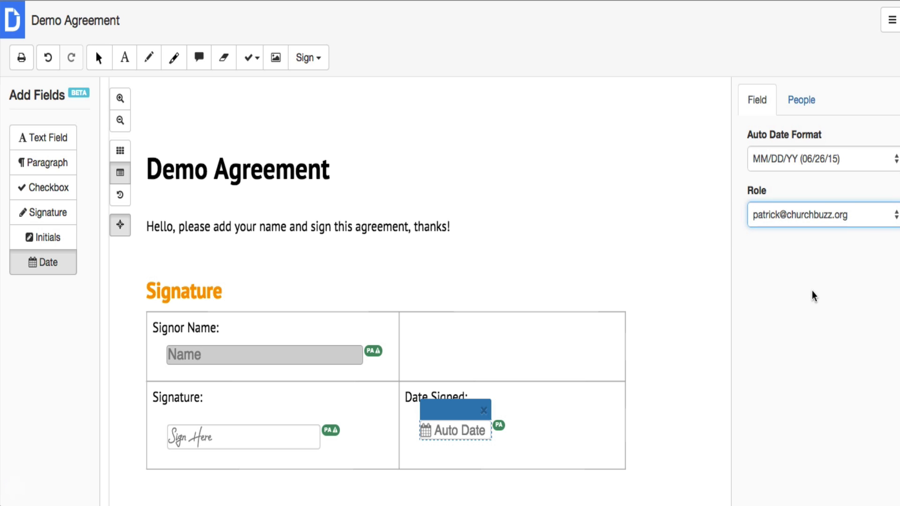
left_click_drag(450, 411, 443, 427)
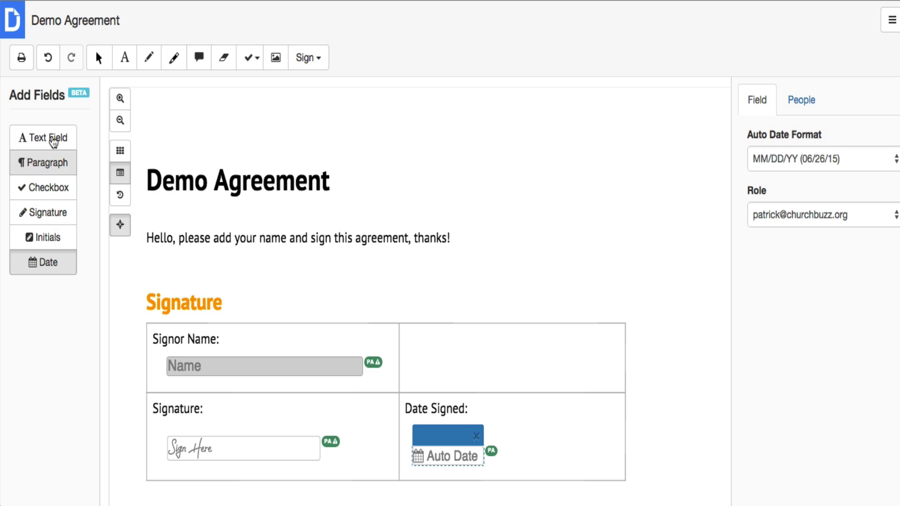
Check the Sign menu and field properties, then open the top-right document menu.
left_click(309, 58)
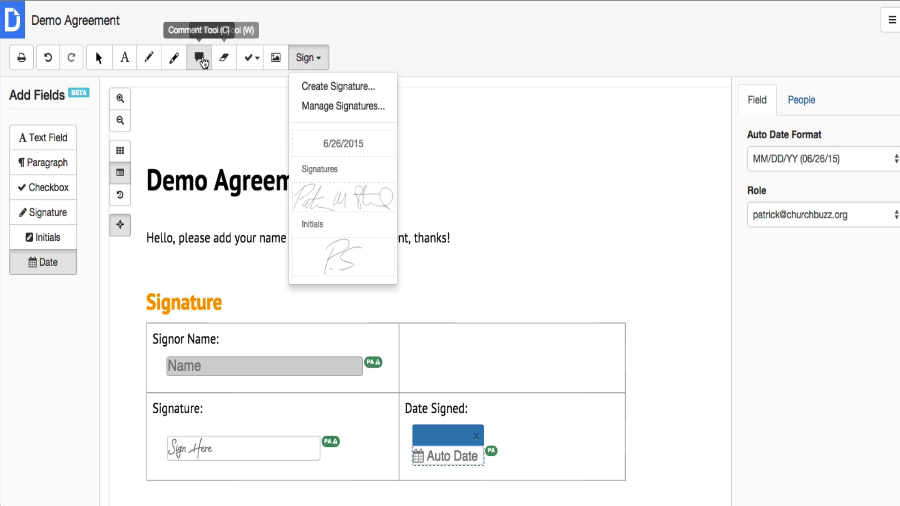
left_click(97, 59)
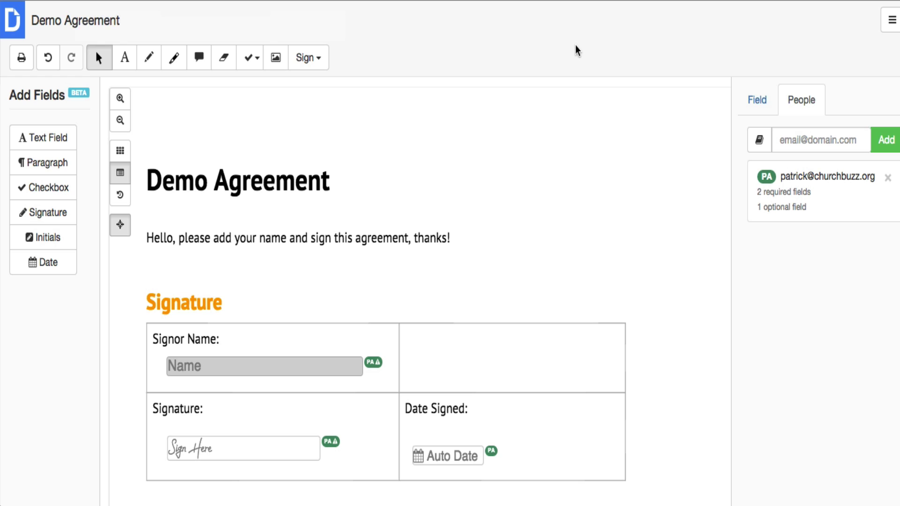
left_click(892, 23)
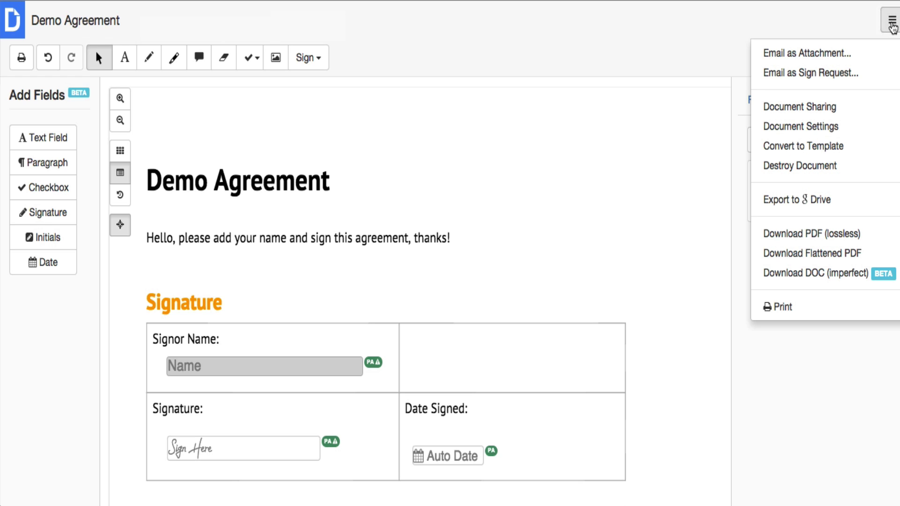
left_click(687, 41)
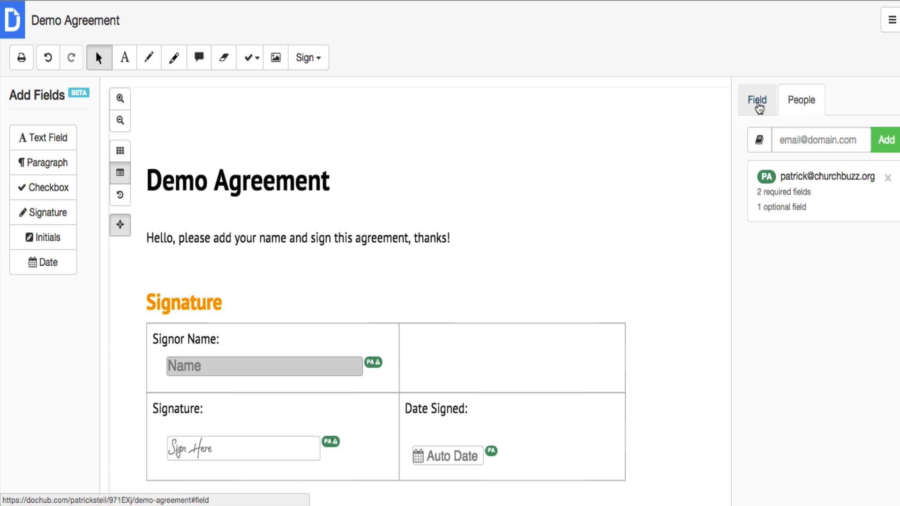
left_click(757, 101)
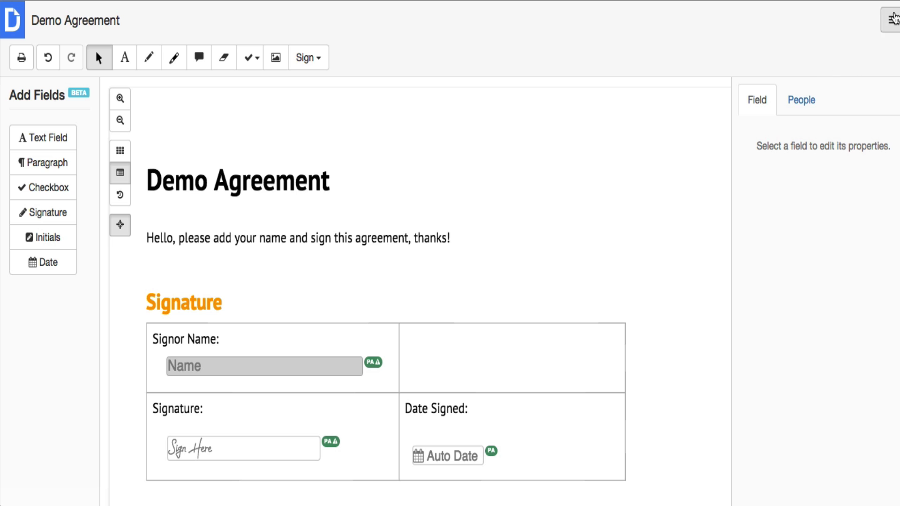
left_click(893, 19)
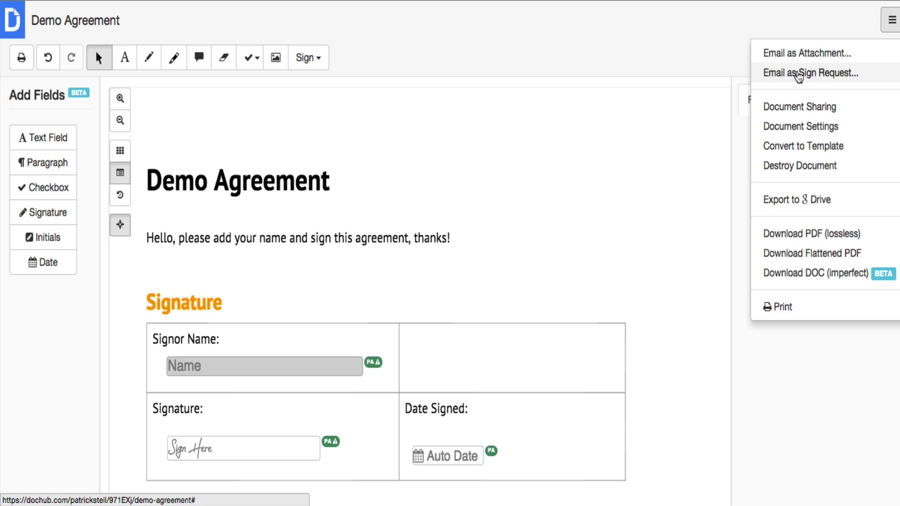
Email the agreement as a sign request and dismiss the Sign Request Sent confirmation.
left_click(821, 77)
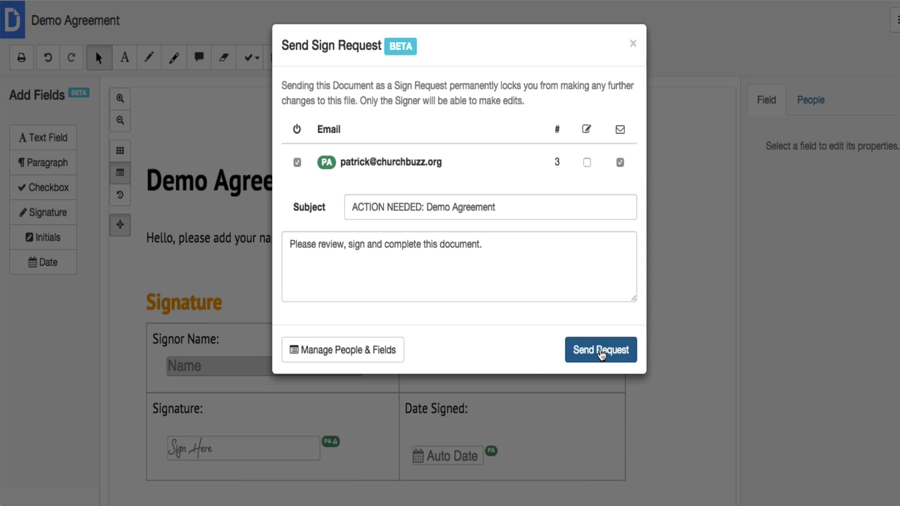
left_click(601, 350)
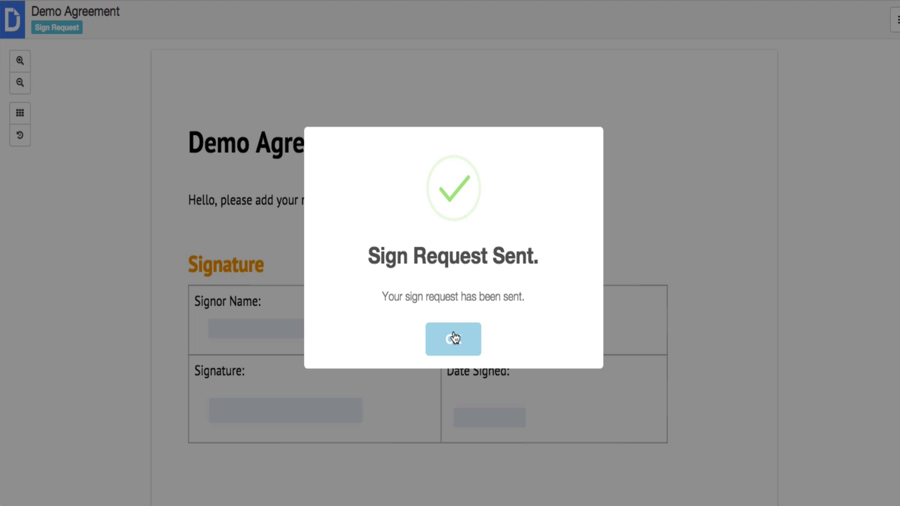
left_click(454, 338)
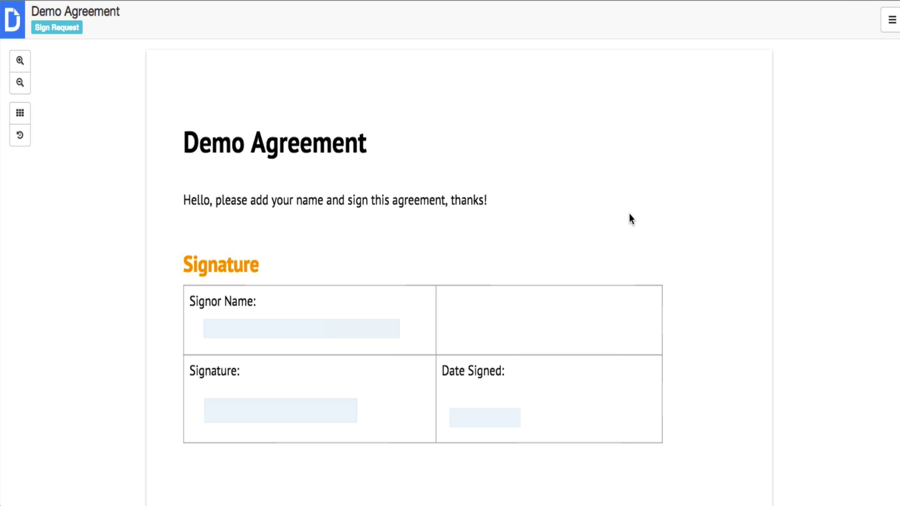